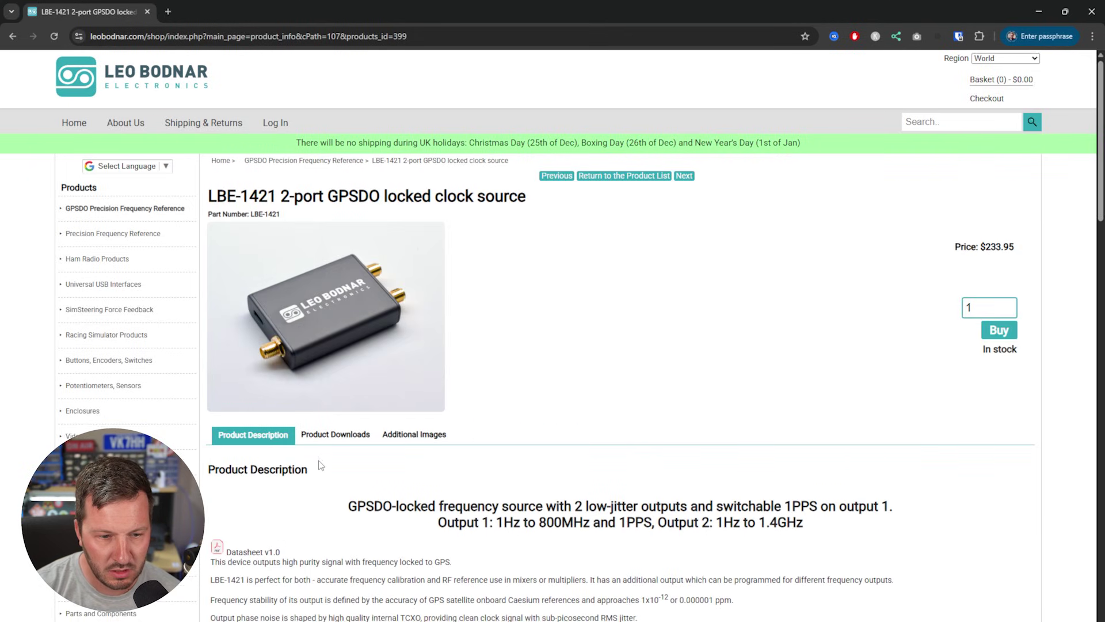
Find the downloads at the end of the LBE-1421 product description and download the Windows configuration software v1.09.
{"action": "scroll", "coordinate": [346, 449], "scroll_direction": "down", "scroll_amount": 3}
{"action": "scroll", "coordinate": [350, 434], "scroll_direction": "down", "scroll_amount": 9}
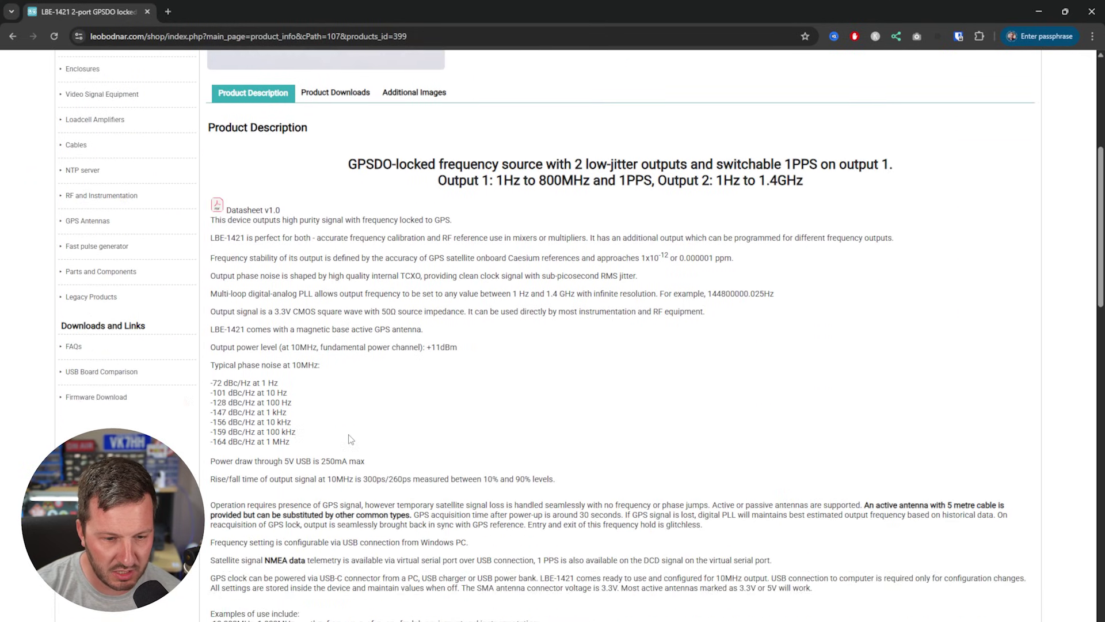
{"action": "scroll", "coordinate": [349, 435], "scroll_direction": "down", "scroll_amount": 5}
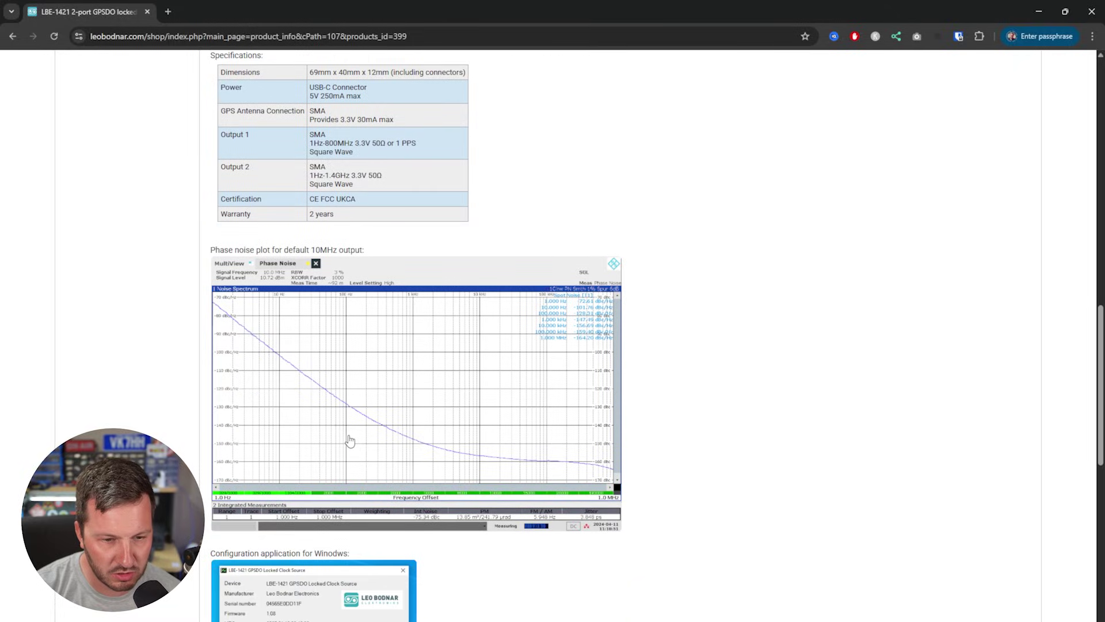
{"action": "scroll", "coordinate": [350, 440], "scroll_direction": "down", "scroll_amount": 5}
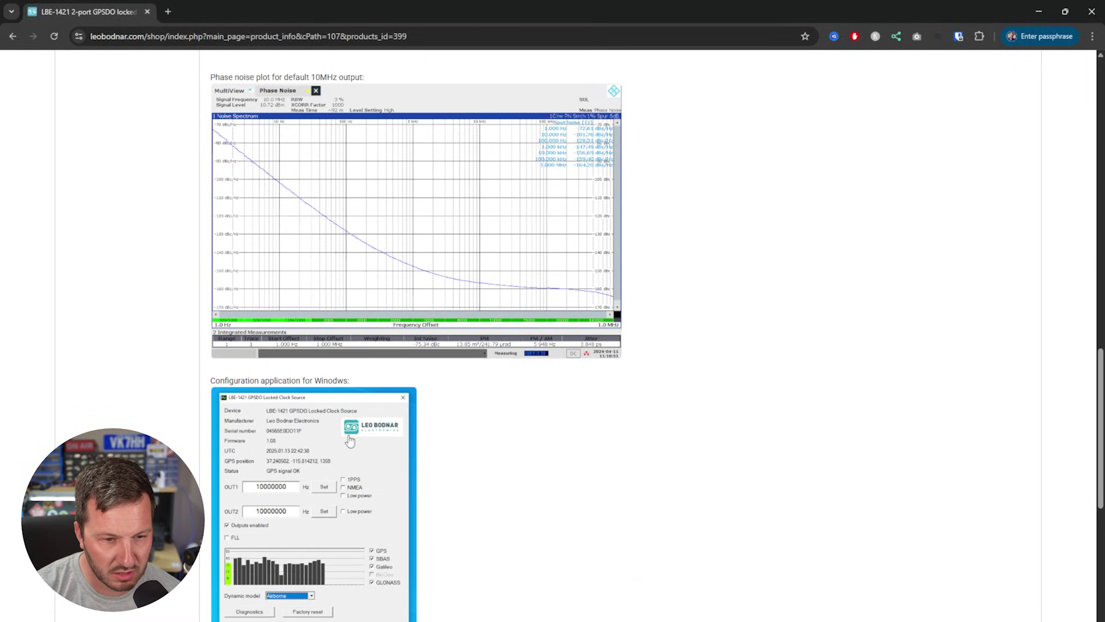
{"action": "scroll", "coordinate": [331, 408], "scroll_direction": "down", "scroll_amount": 2}
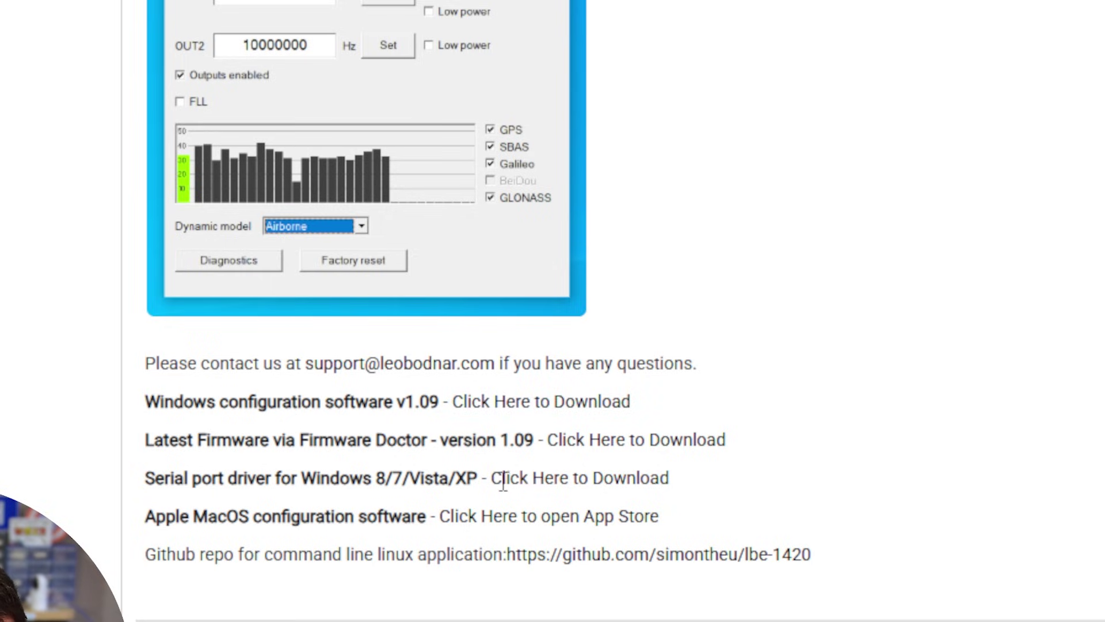
{"action": "left_click", "coordinate": [496, 406]}
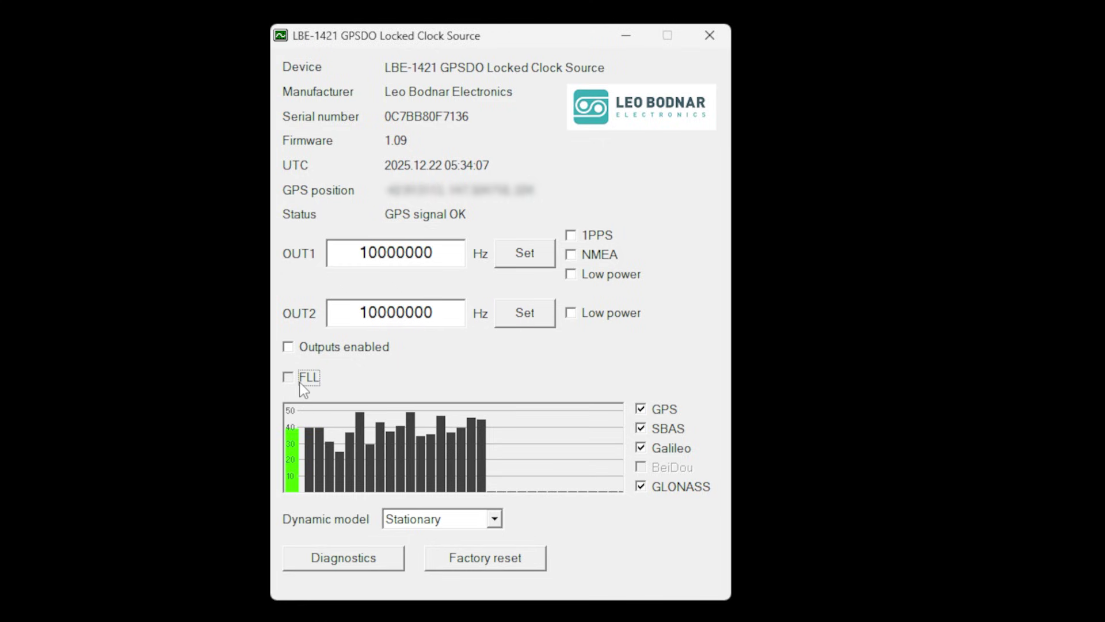
Try the FLL option and the NMEA mode on OUT1, switching each one back off.
{"action": "left_click", "coordinate": [299, 382]}
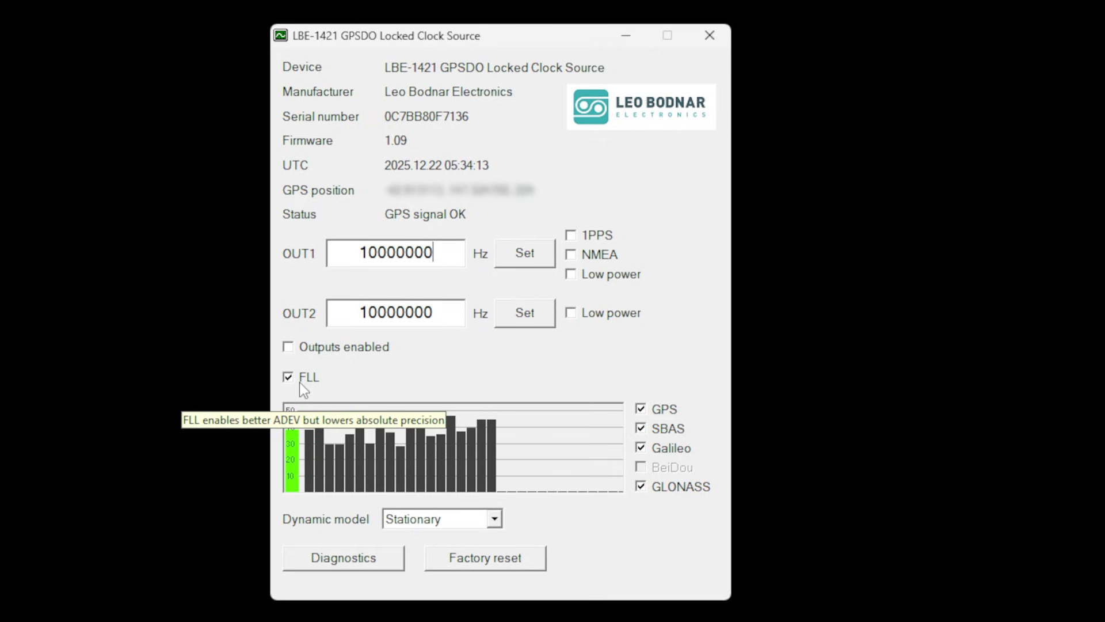
{"action": "left_click", "coordinate": [299, 382]}
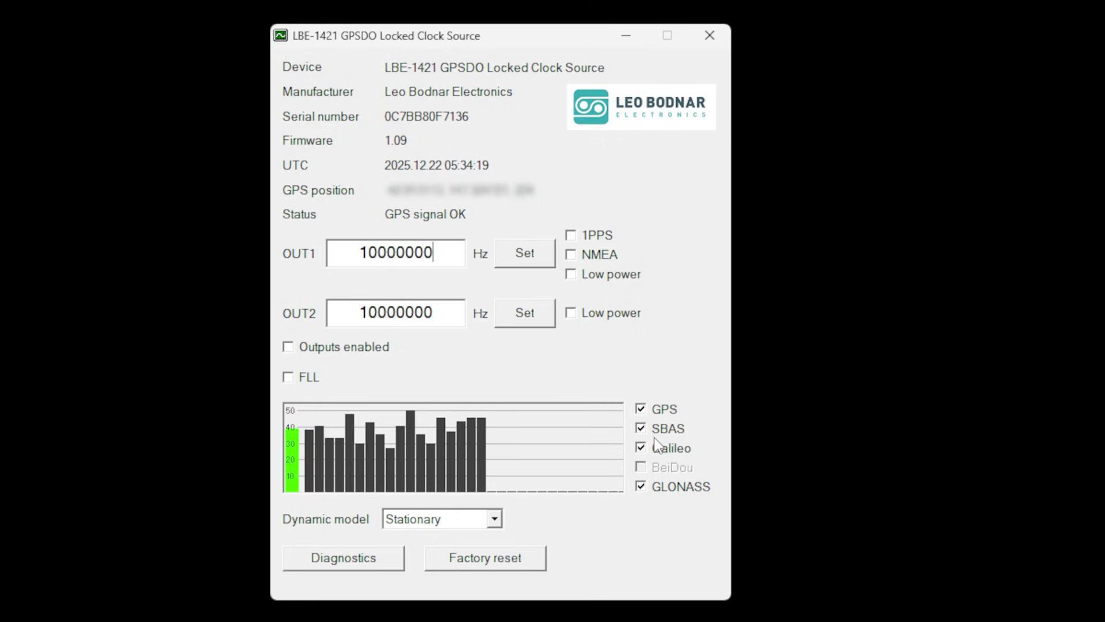
{"action": "left_click", "coordinate": [585, 258]}
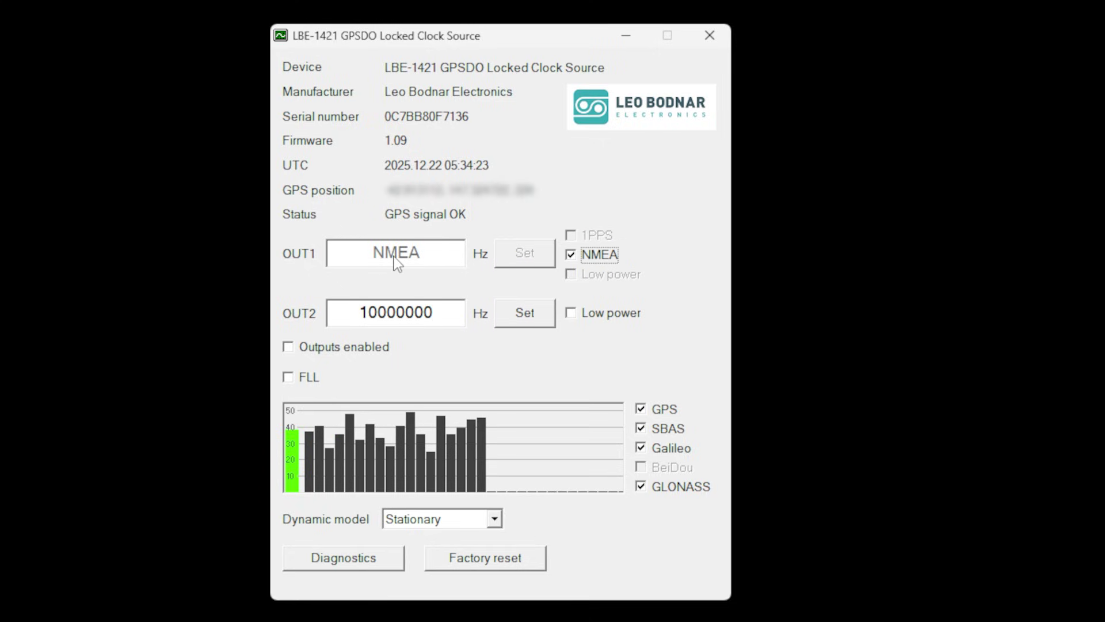
{"action": "left_click", "coordinate": [604, 257]}
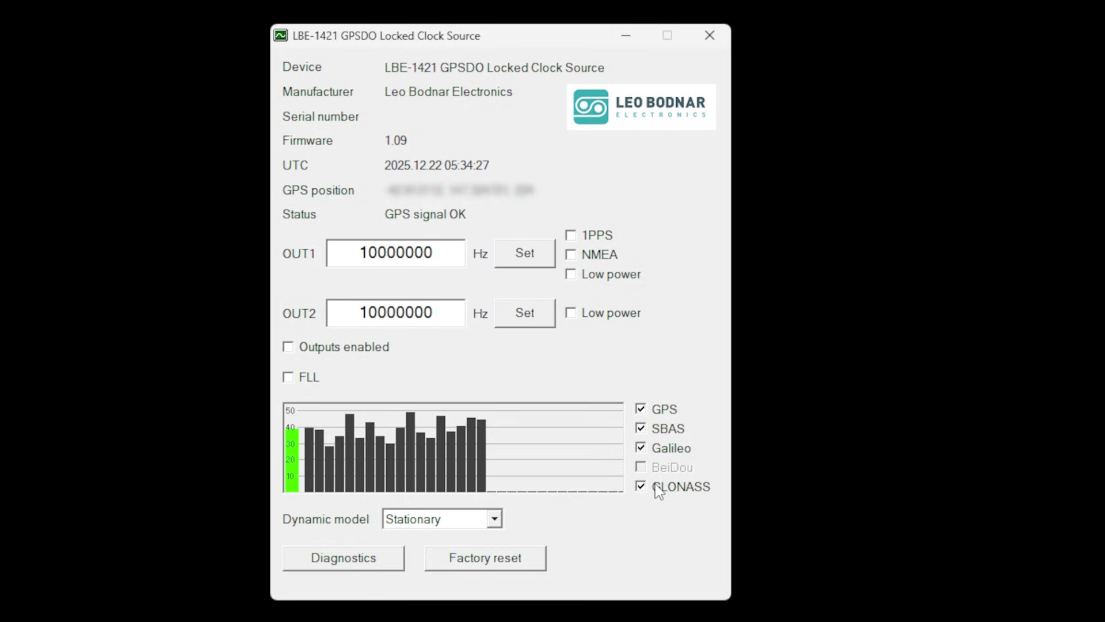
Disable the SBAS, Galileo and GLONASS satellite systems, leaving only GPS selected.
{"action": "left_click", "coordinate": [656, 430]}
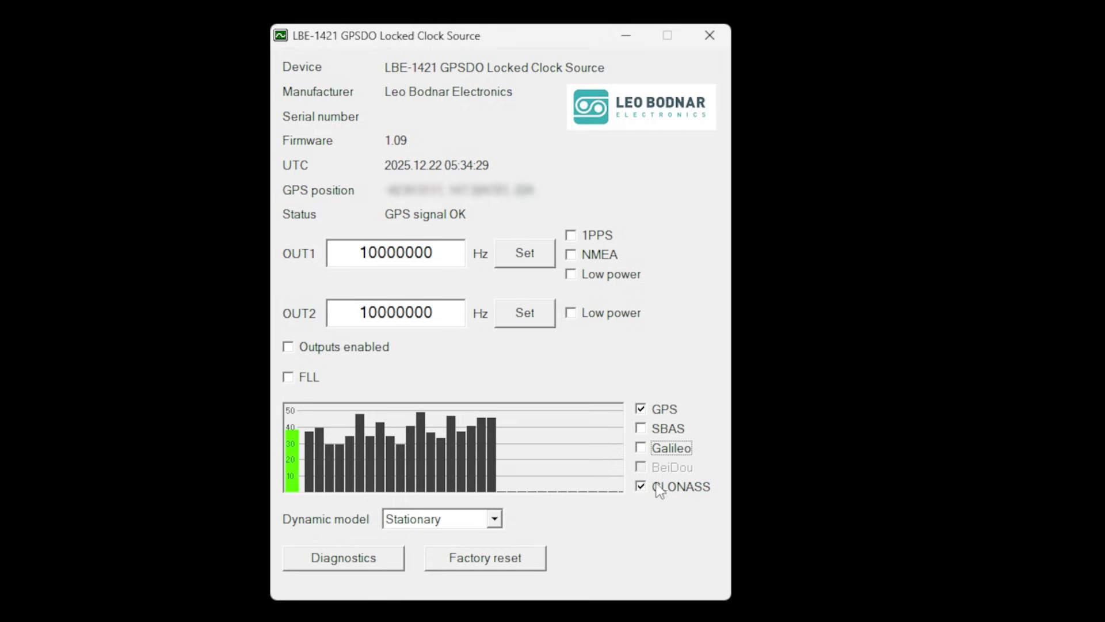
{"action": "left_click", "coordinate": [655, 487]}
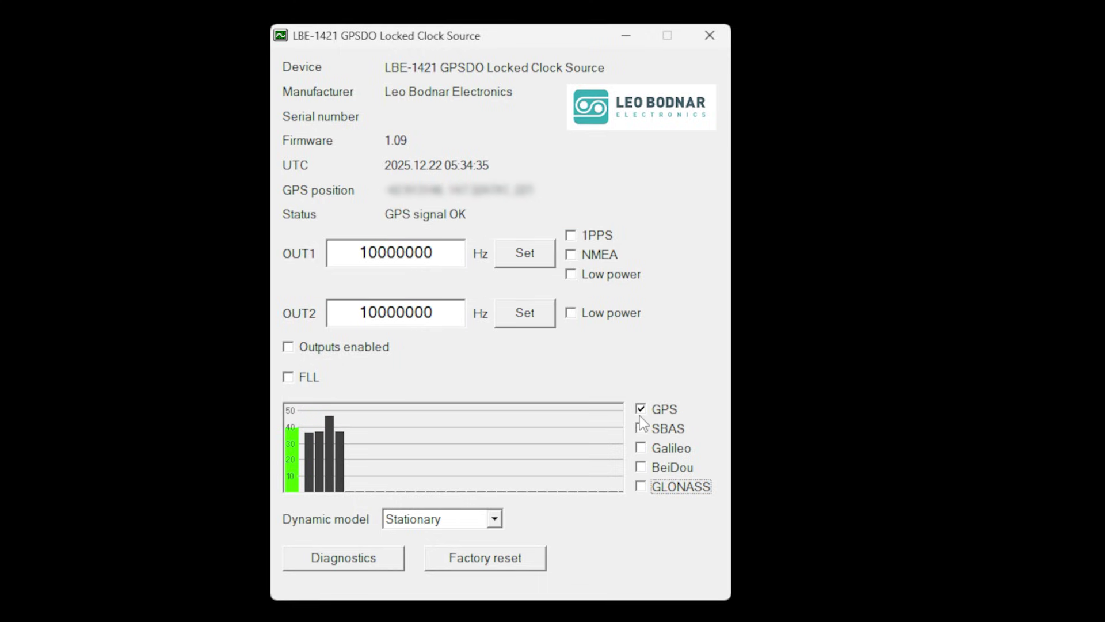
Review the available Dynamic model options and keep Stationary.
{"action": "left_click", "coordinate": [494, 520]}
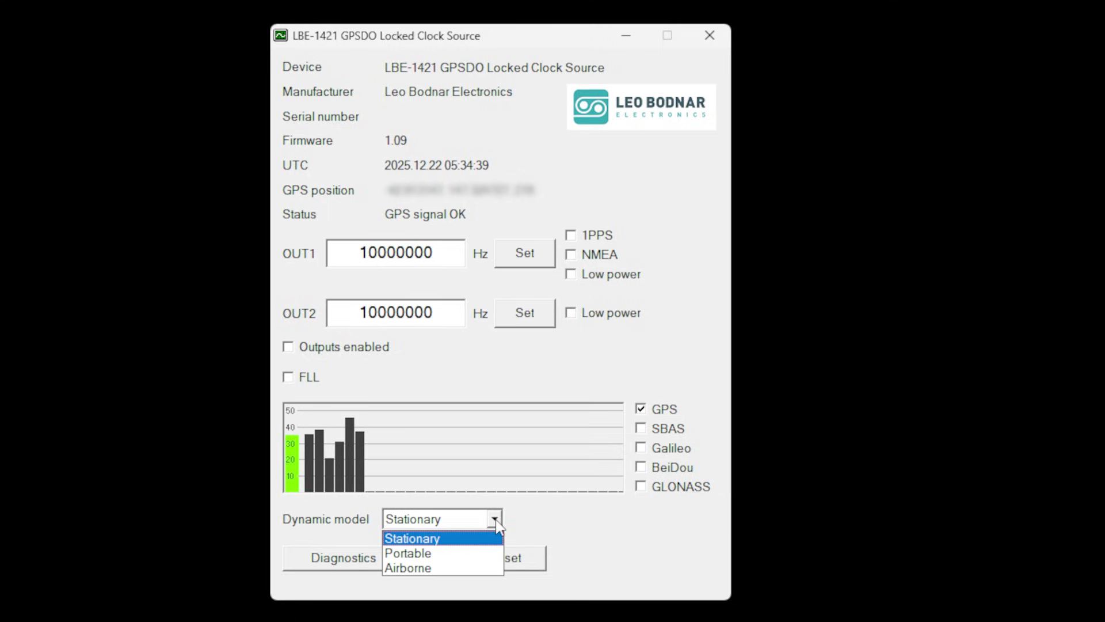
{"action": "left_click", "coordinate": [495, 519]}
{"action": "left_click", "coordinate": [495, 520]}
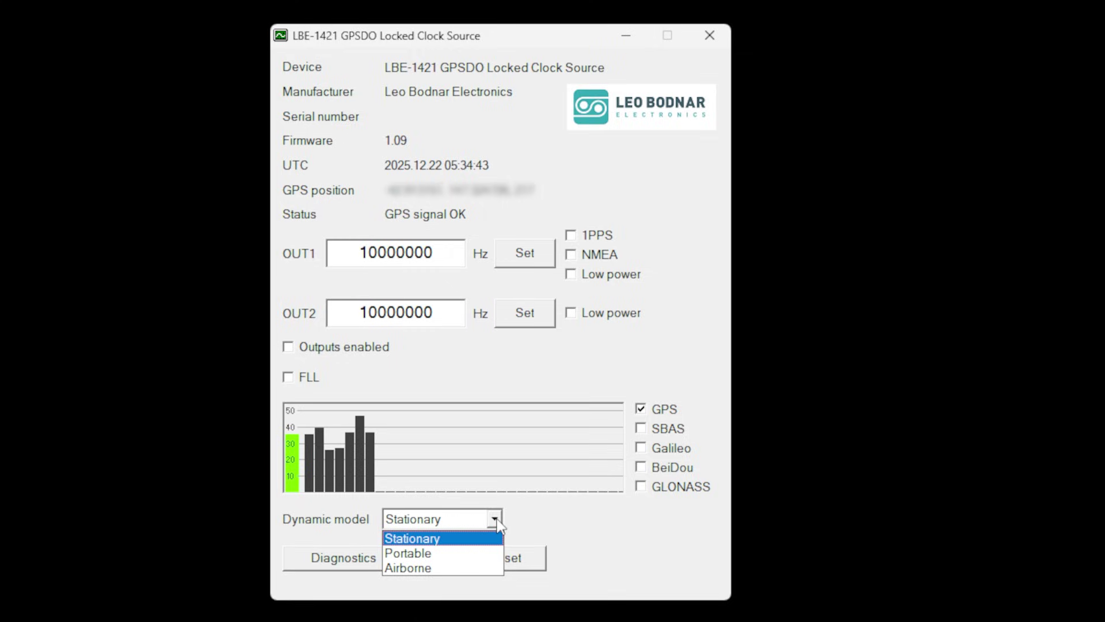
{"action": "left_click", "coordinate": [496, 519]}
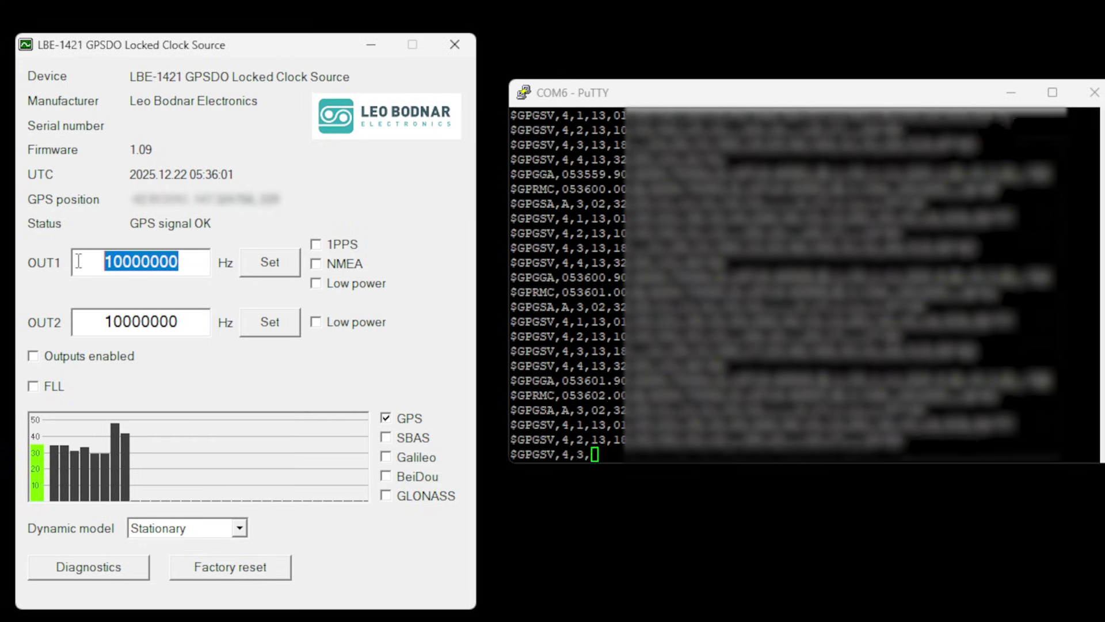
Enter 50313000 Hz as the OUT1 frequency and close the COM6 PuTTY window.
{"action": "left_click", "coordinate": [133, 261]}
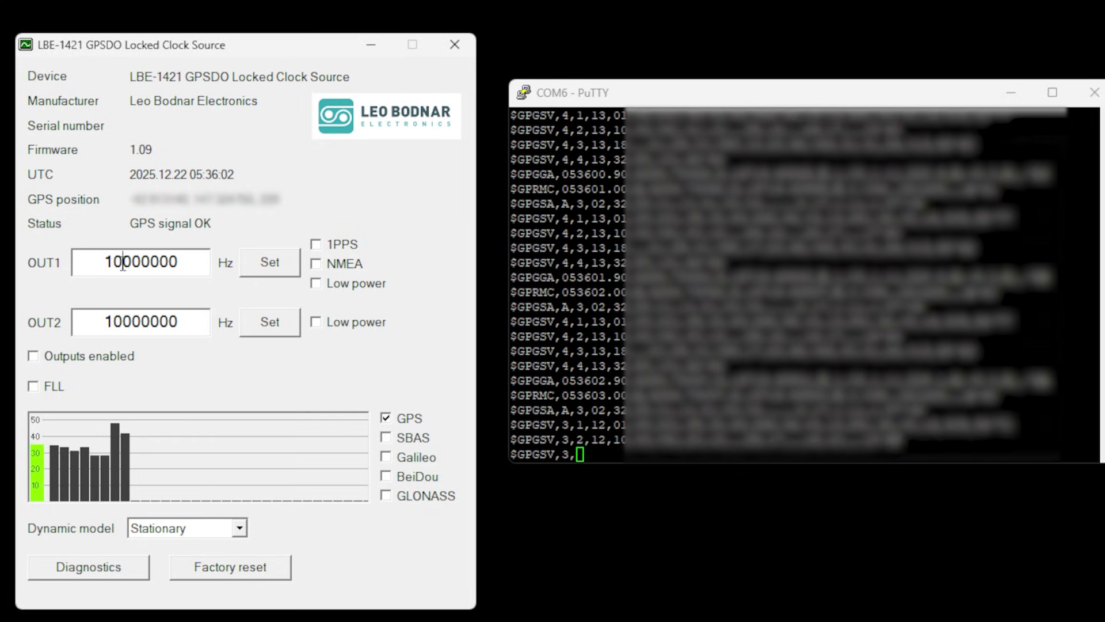
{"action": "left_click_drag", "start_coordinate": [91, 262], "coordinate": [185, 262]}
{"action": "left_click", "coordinate": [203, 264]}
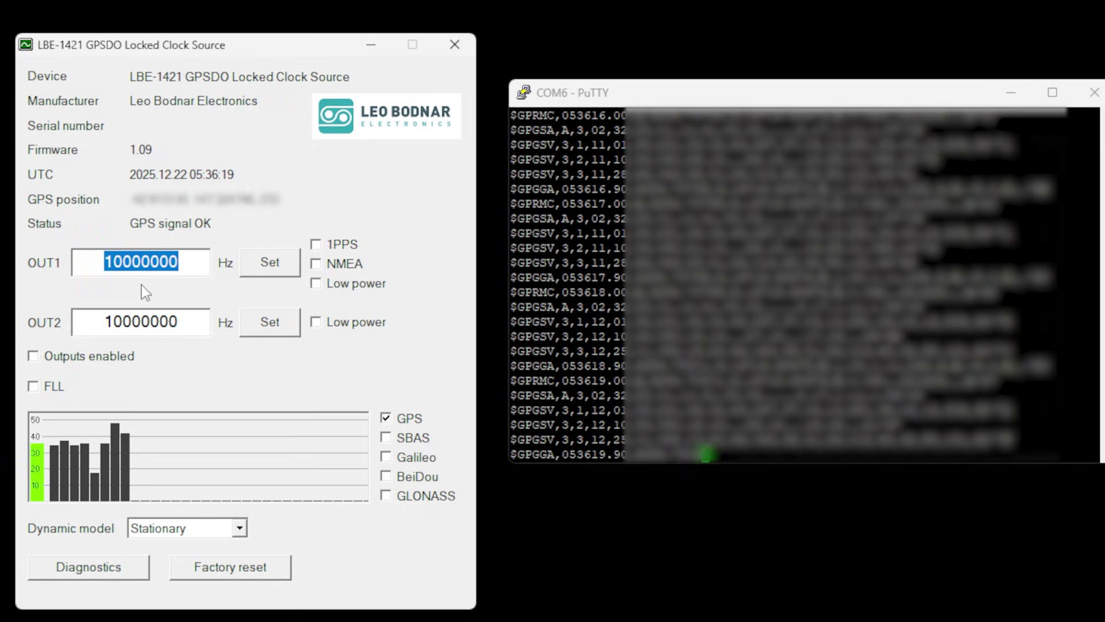
{"action": "type", "text": "50"}
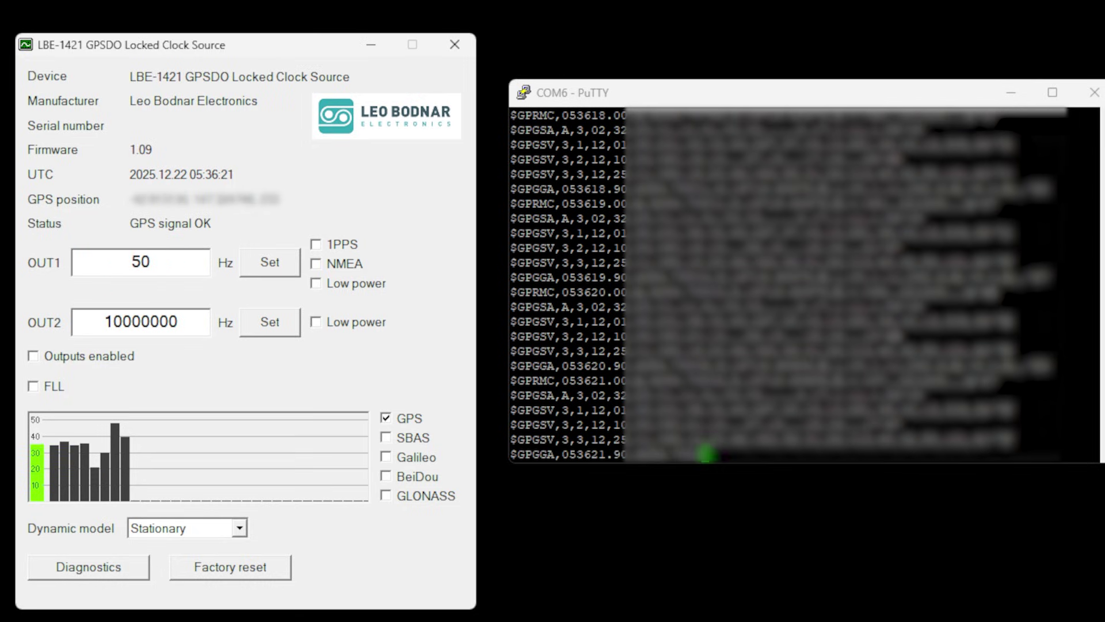
{"action": "type", "text": "31300"}
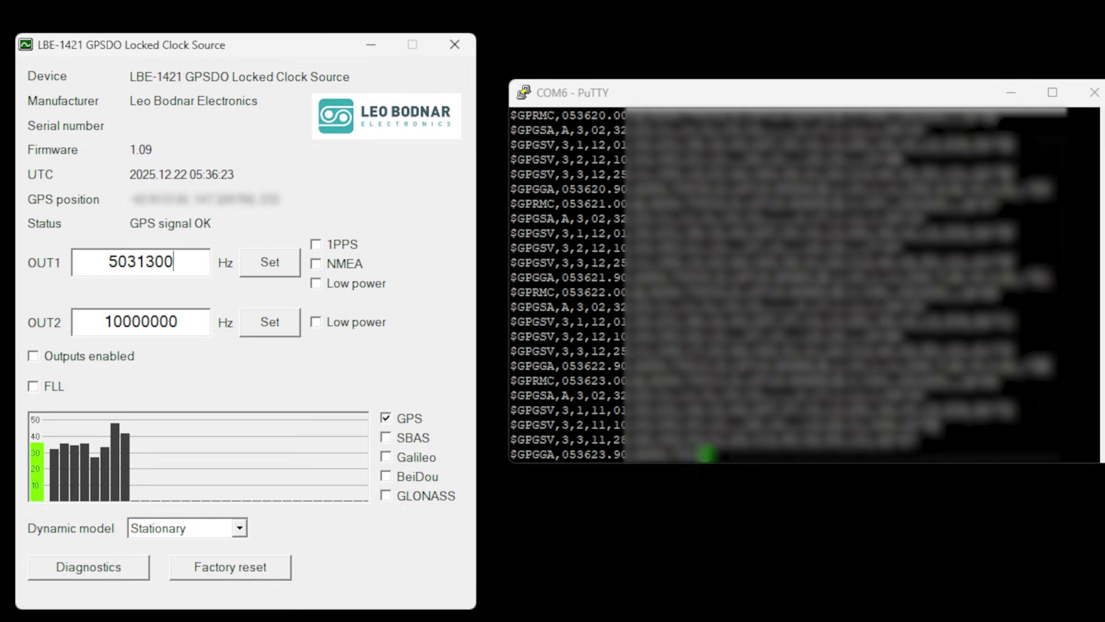
{"action": "type", "text": "0"}
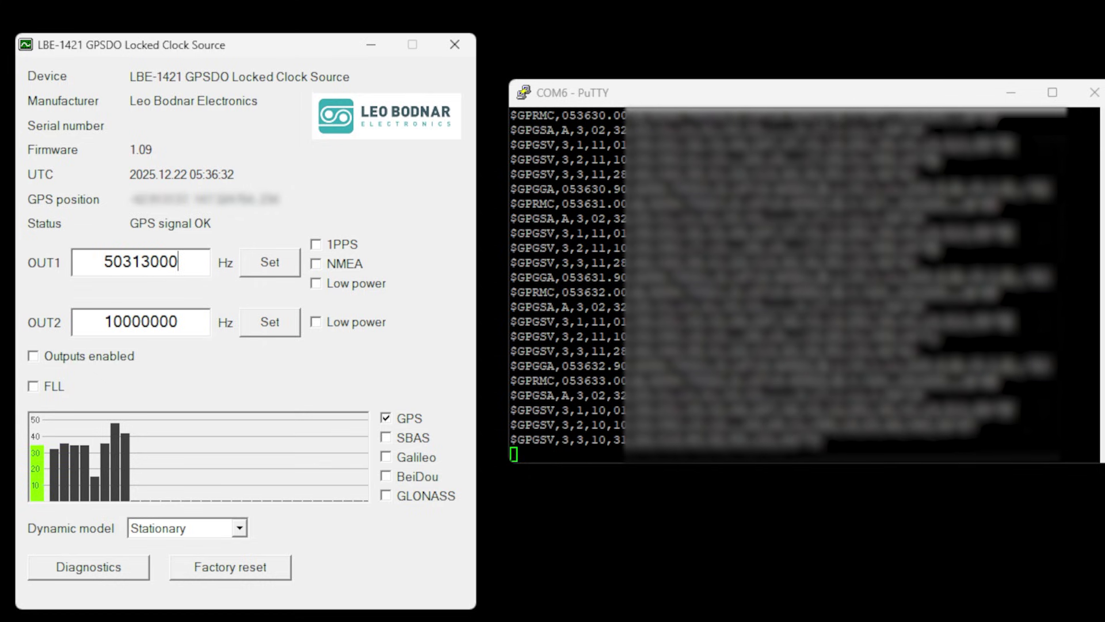
{"action": "left_click", "coordinate": [1094, 92]}
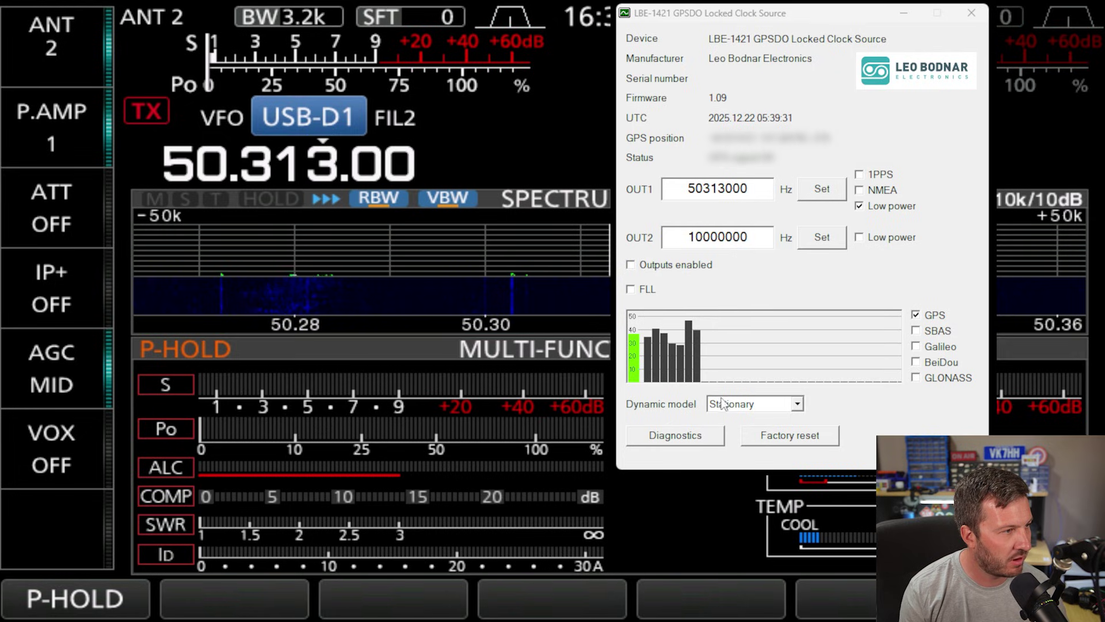
Enable the outputs and move the clock source window aside to uncover the radio's spectrum scope.
{"action": "left_click", "coordinate": [654, 267]}
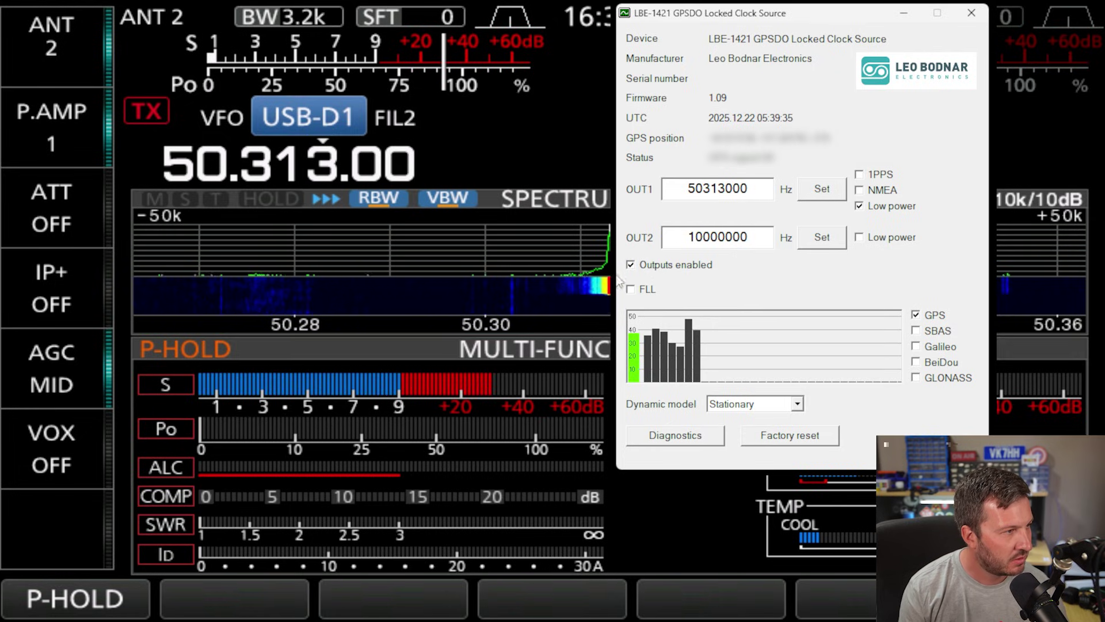
{"action": "mouse_move", "coordinate": [731, 18]}
{"action": "left_mouse_down"}
{"action": "mouse_move", "coordinate": [800, 21]}
{"action": "mouse_move", "coordinate": [726, 21]}
{"action": "left_mouse_up"}
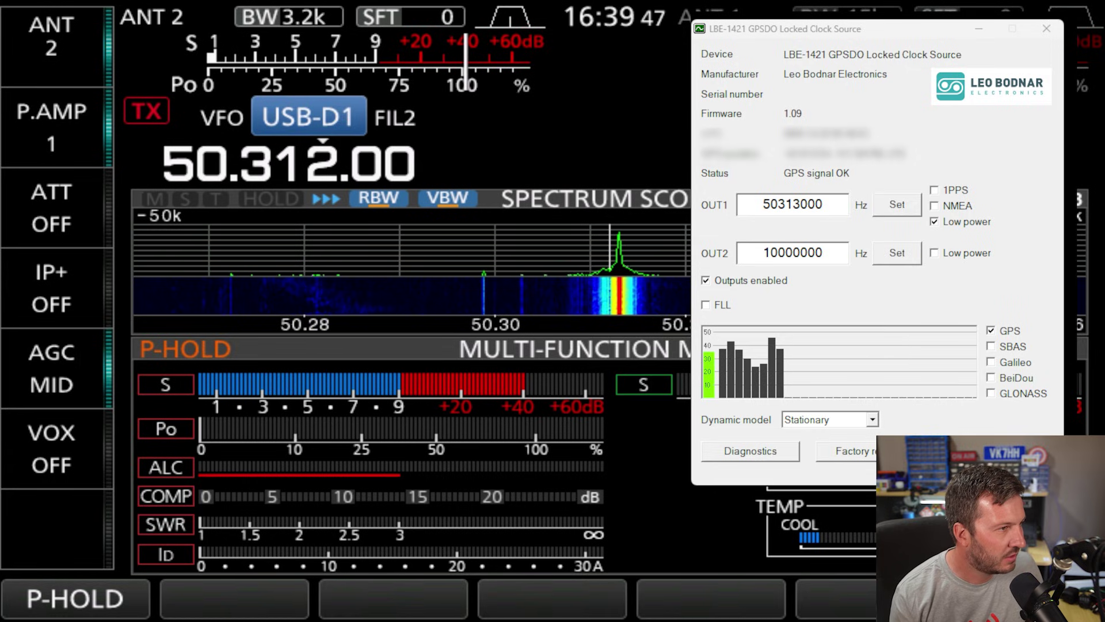
Set OUT1 to 50280000 Hz with the outputs off, and briefly switch the outputs on to test it.
{"action": "left_click", "coordinate": [706, 280]}
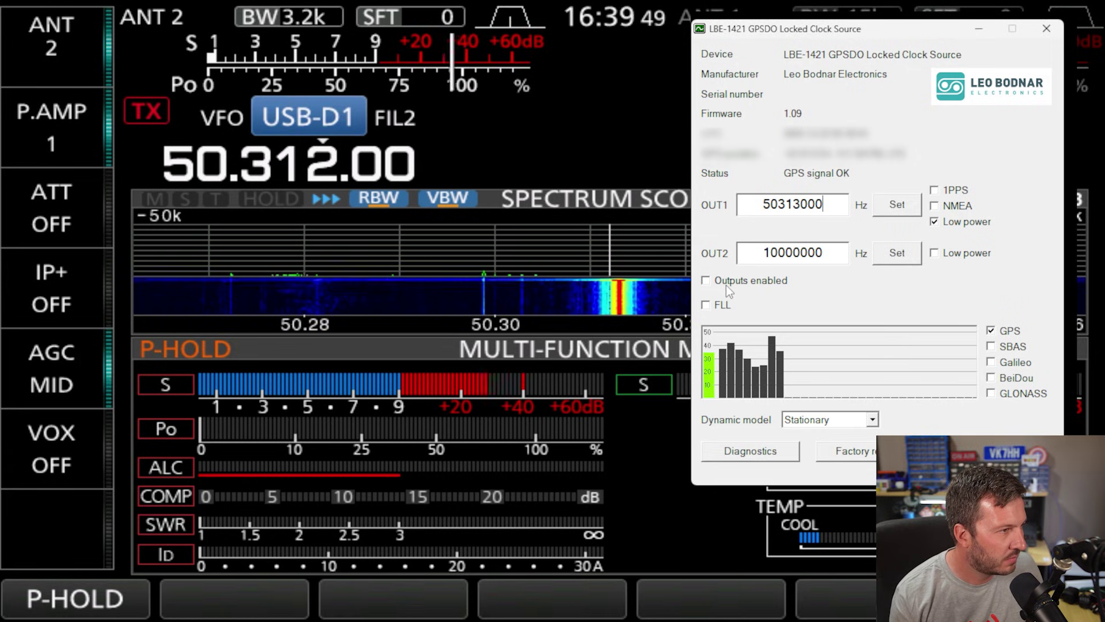
{"action": "left_click_drag", "start_coordinate": [777, 204], "coordinate": [826, 201]}
{"action": "type", "text": "280000"}
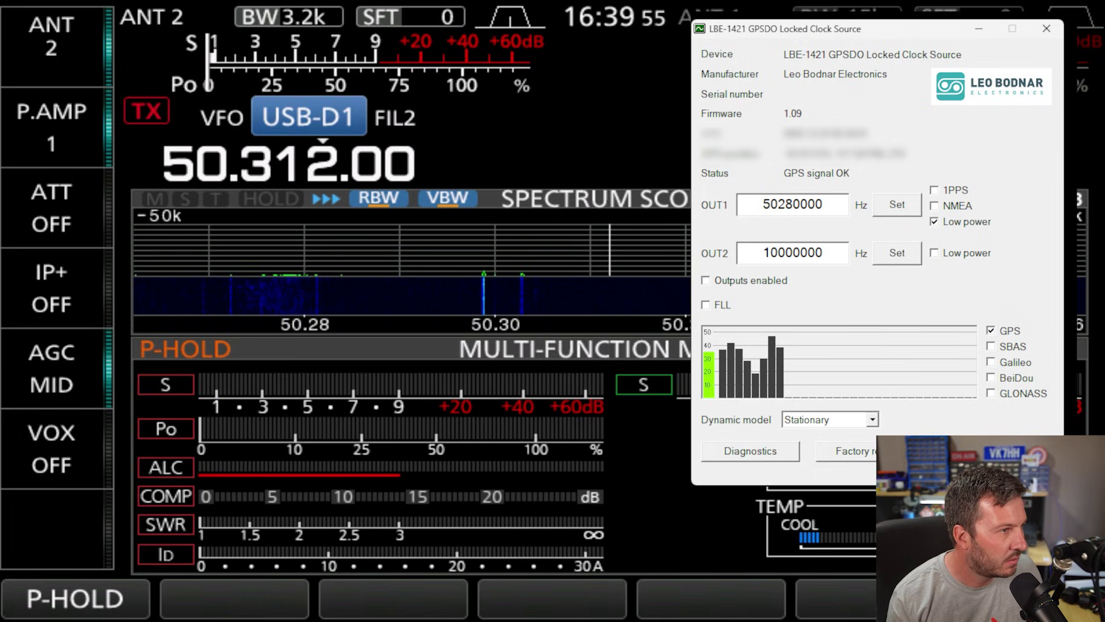
{"action": "key", "text": "alt+Tab"}
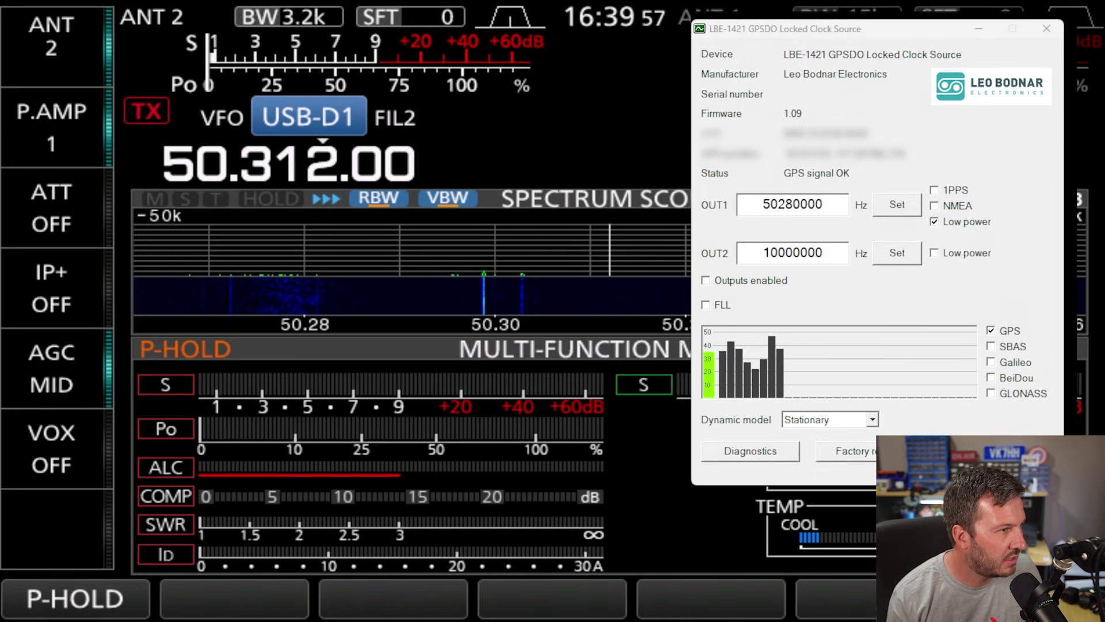
{"action": "left_click", "coordinate": [897, 205]}
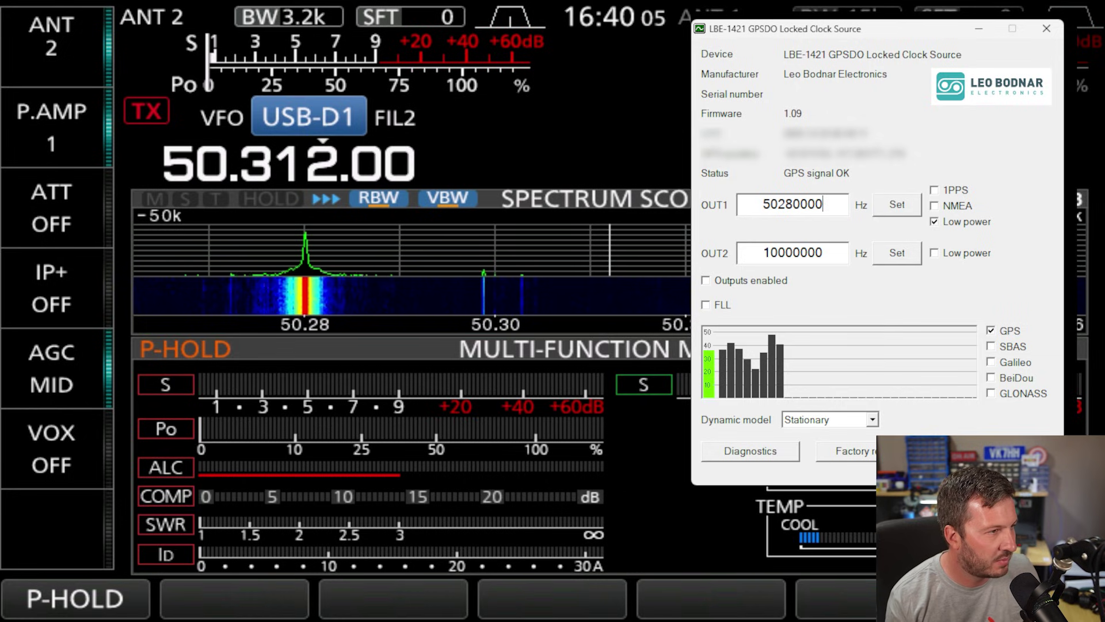
{"action": "left_click", "coordinate": [761, 280]}
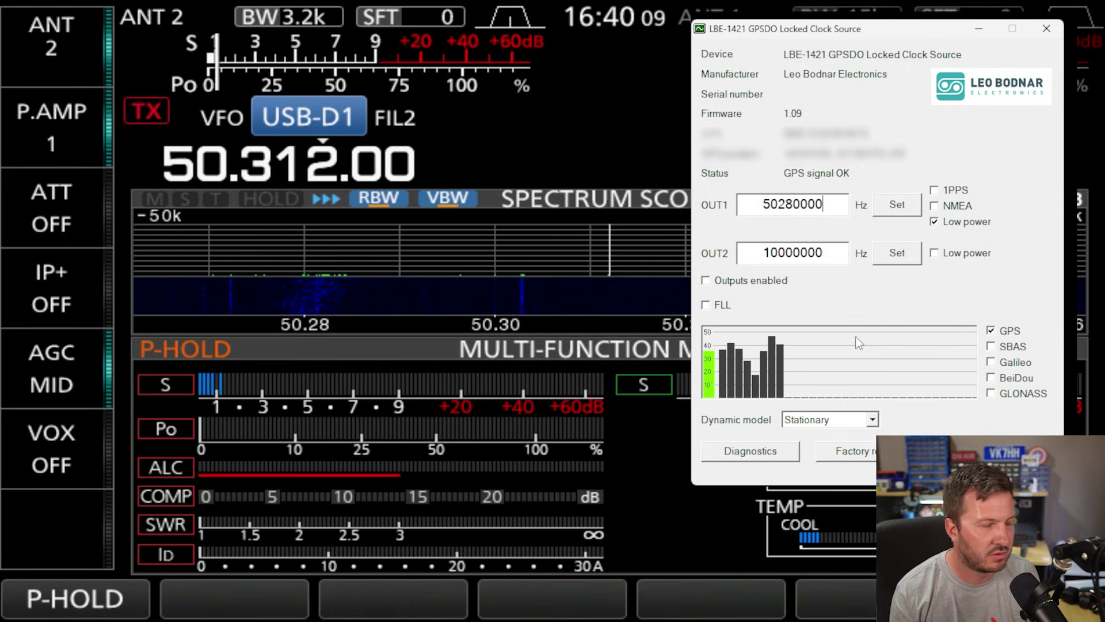
{"action": "left_click", "coordinate": [824, 204]}
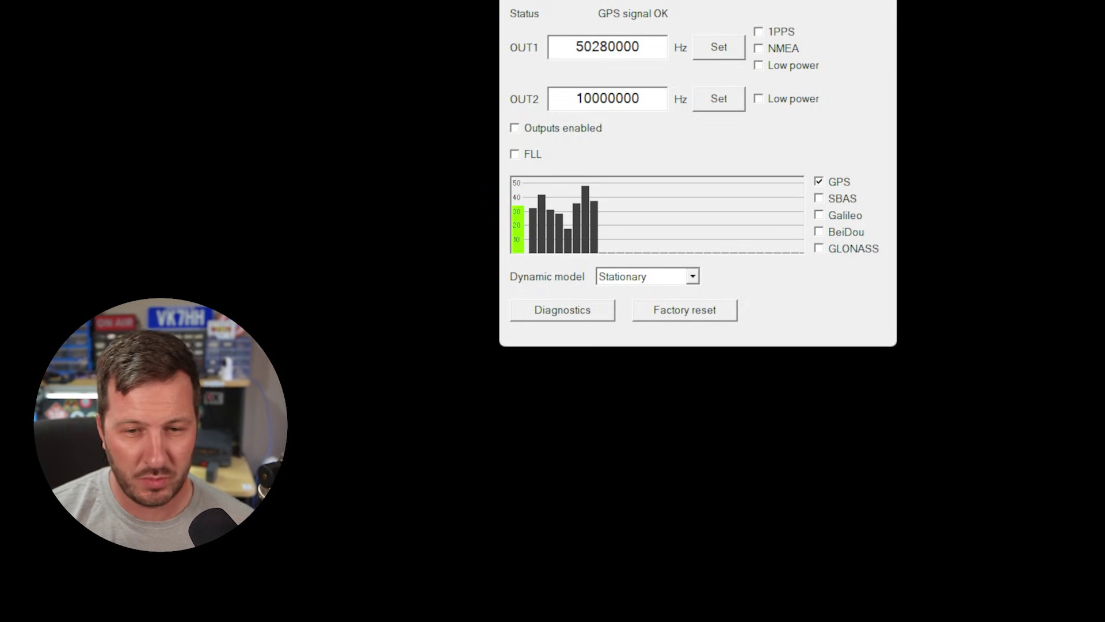
Try the Low power option for OUT1 and switch it back off.
{"action": "left_click", "coordinate": [790, 73]}
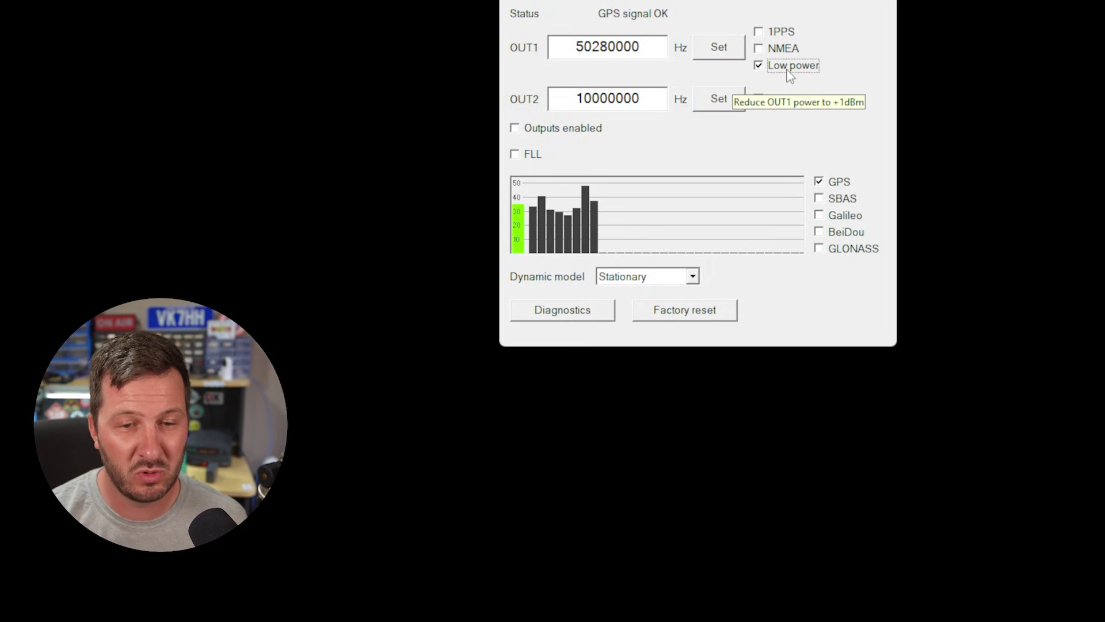
{"action": "left_click", "coordinate": [792, 78]}
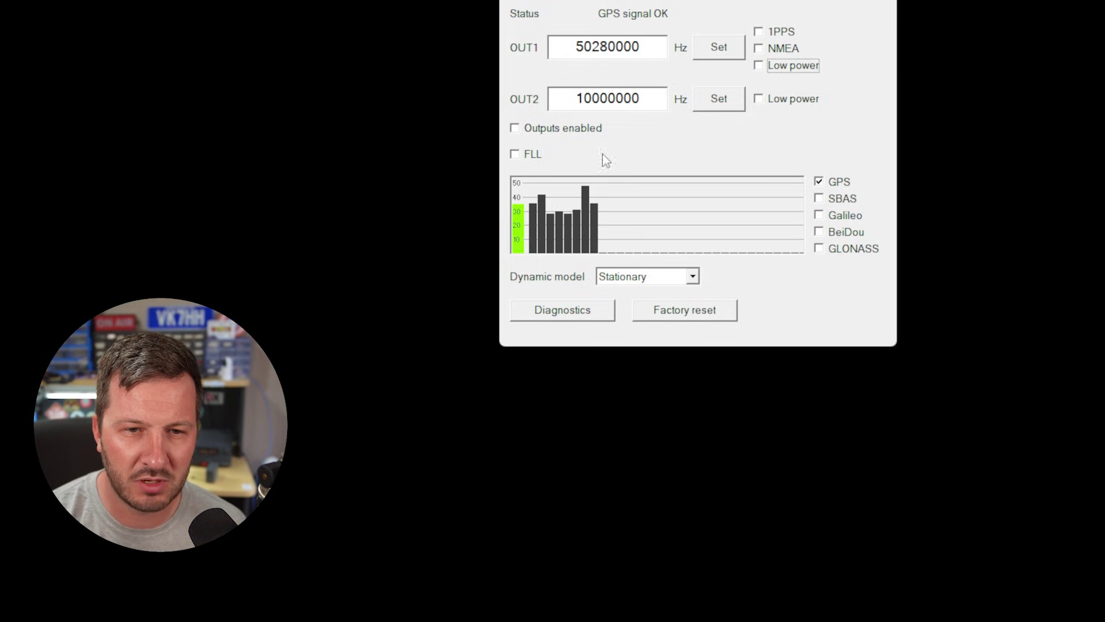
{"action": "left_click", "coordinate": [651, 44]}
{"action": "type", "text": "0000000"}
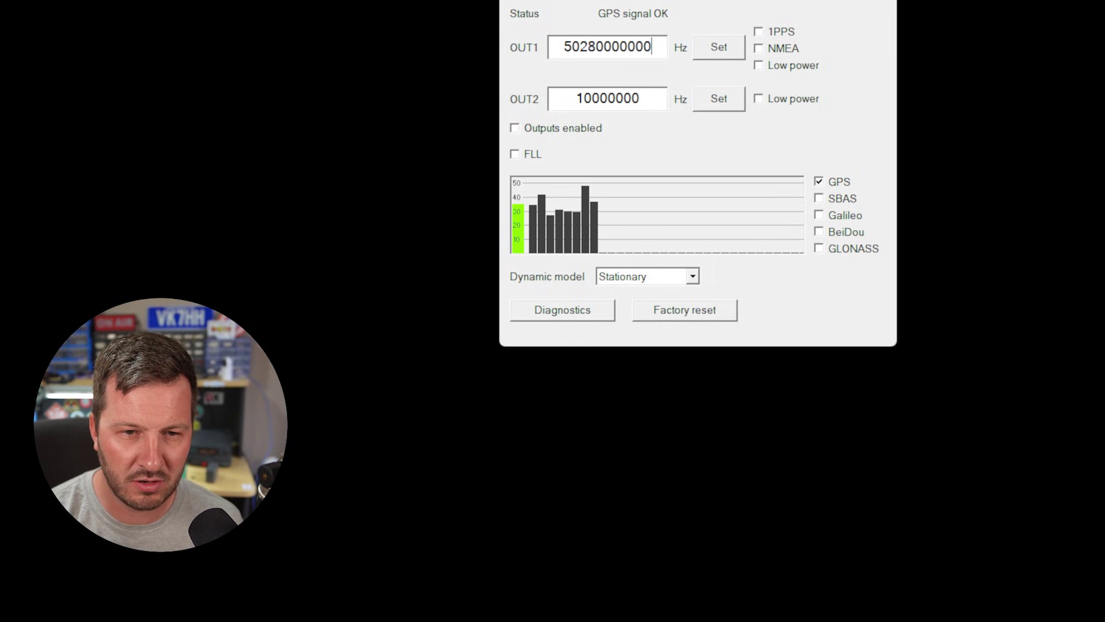
{"action": "key", "text": "BackSpace"}
{"action": "key", "text": "BackSpace"}
{"action": "key", "text": "BackSpace"}
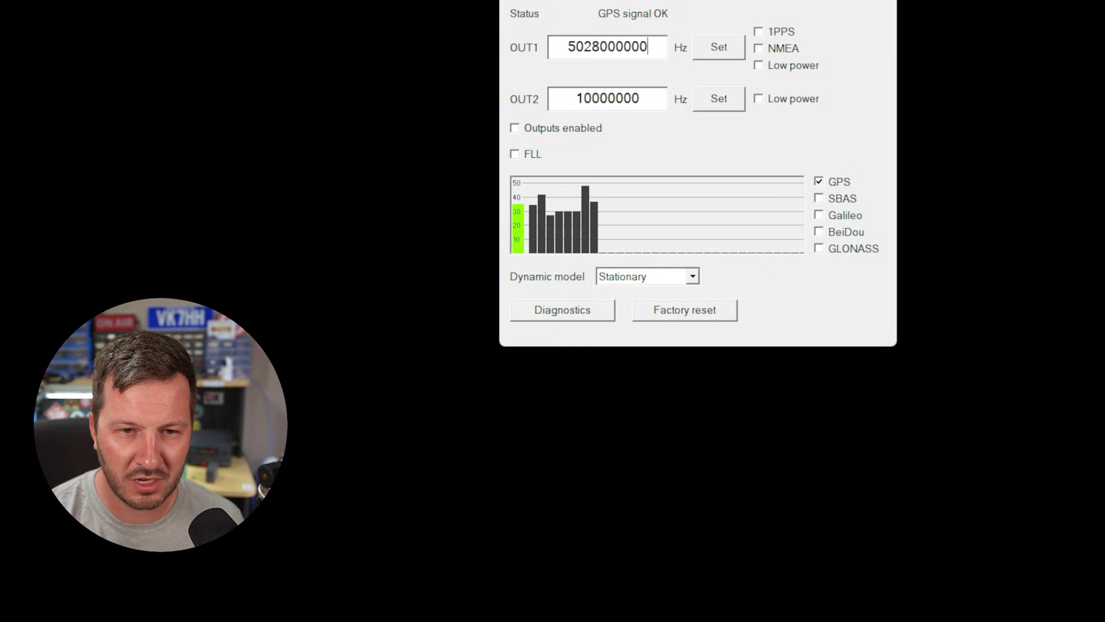